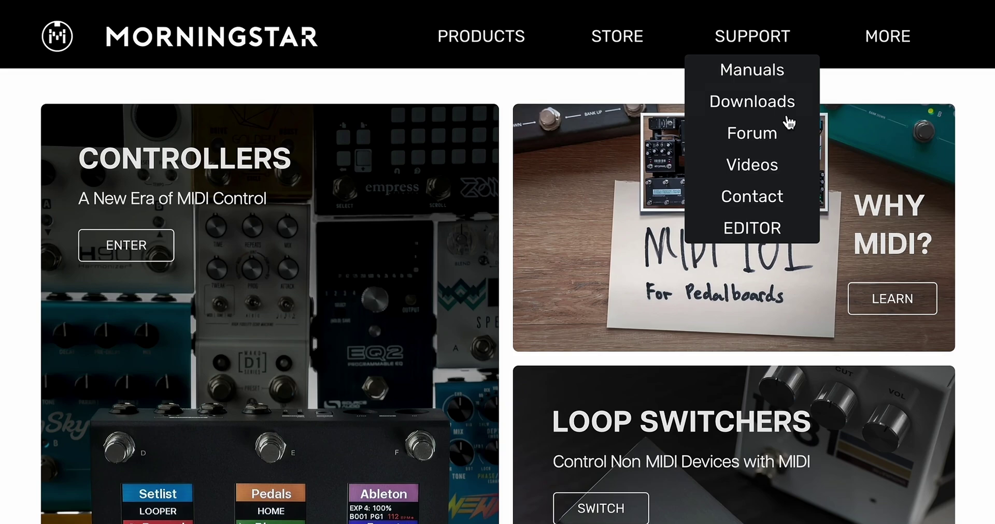
Launch the MIDI Controller Editor from SUPPORT > EDITOR, bookmark it, allow MIDI, install it as an app
click(780, 240)
click(187, 231)
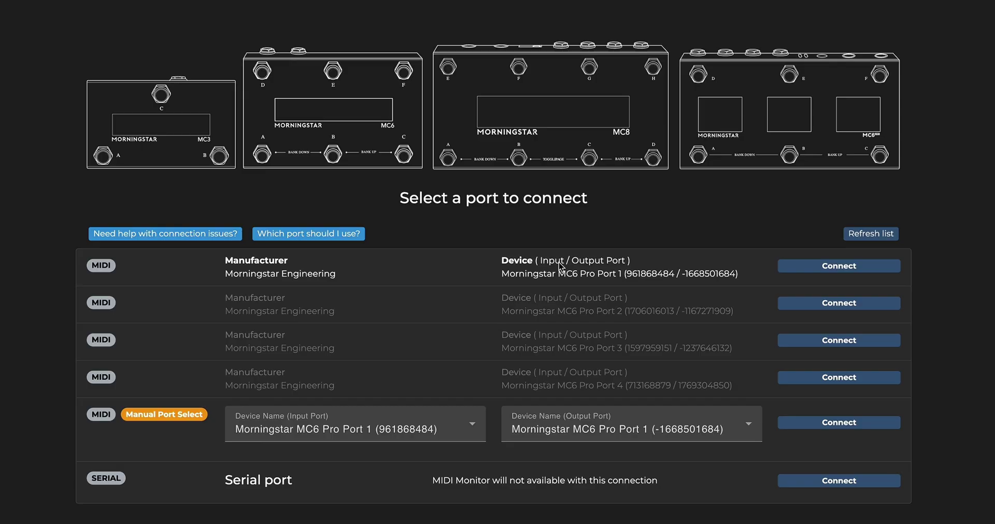
right_click(380, 116)
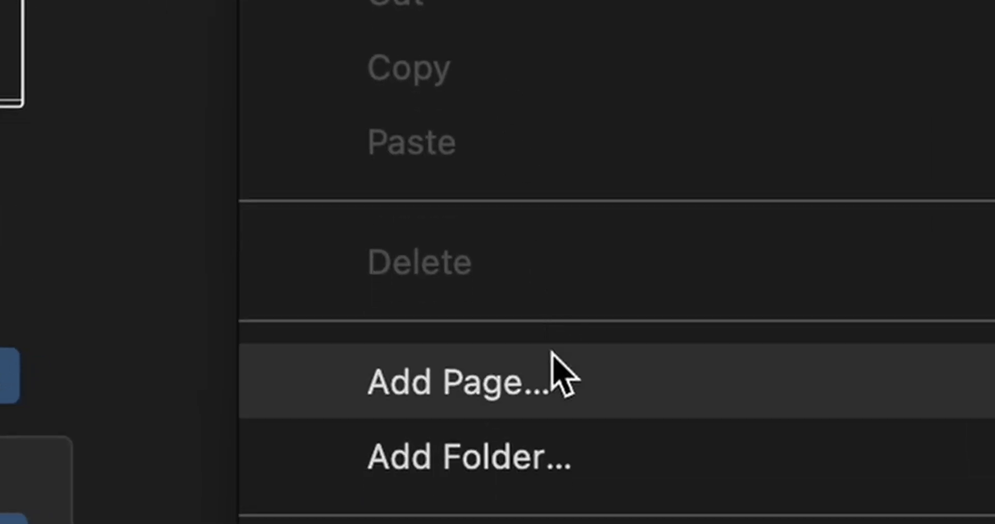
click(553, 371)
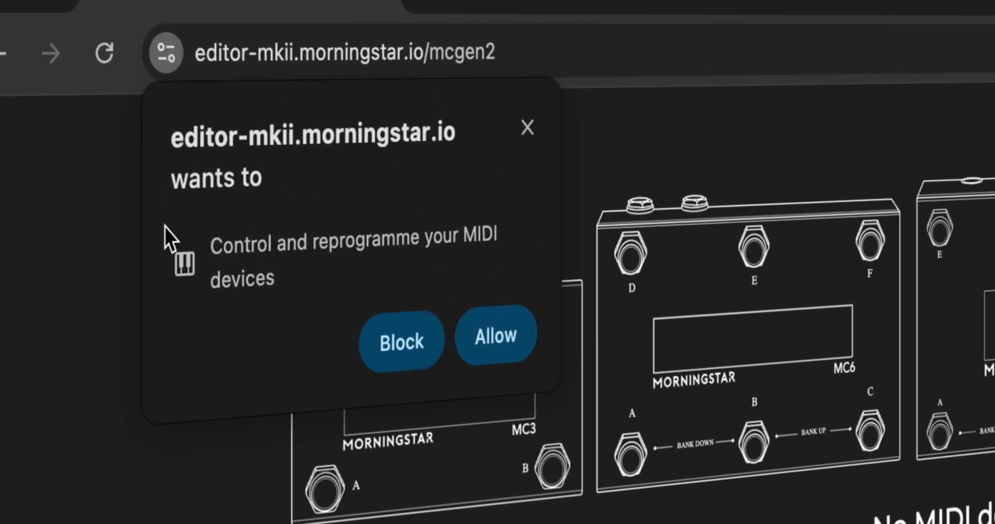
click(493, 343)
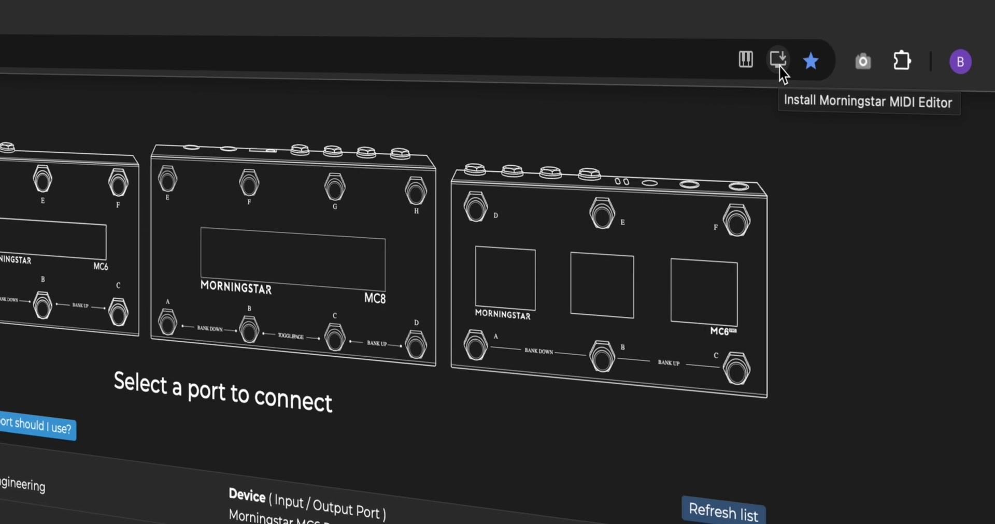
click(874, 37)
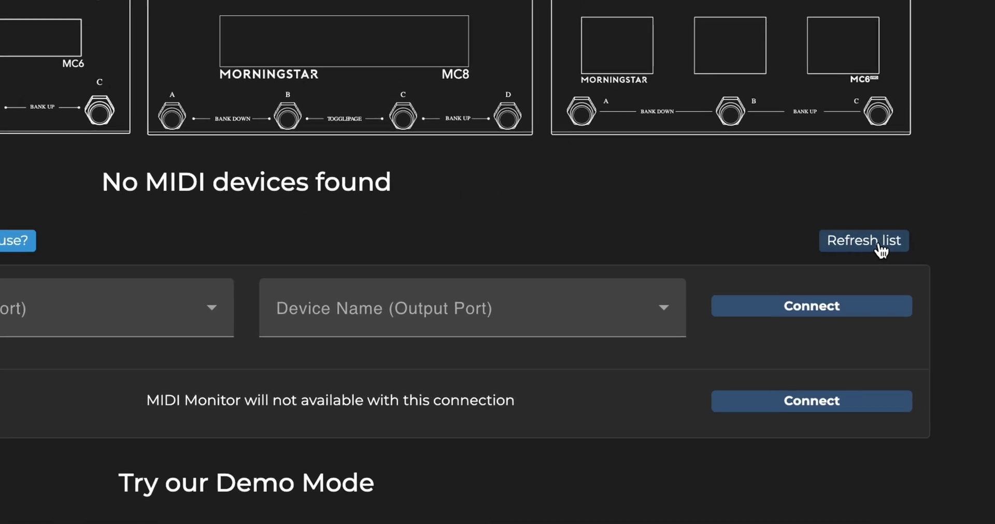
Refresh the port list so the MC6 Pro's ports appear and the editor connects
click(909, 250)
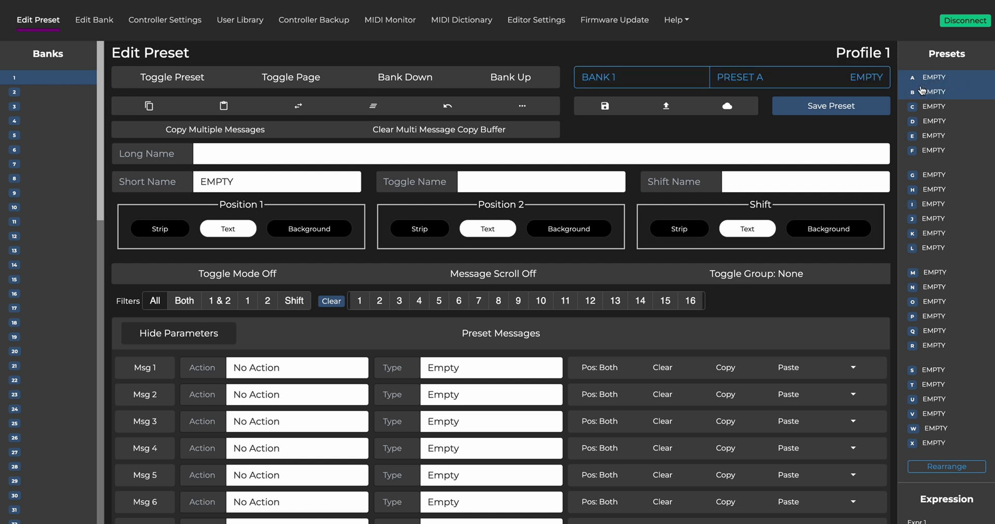
Set Msg 1 of Preset A to action Press and type PC (Program Change)
scroll(299, 383, down, 12)
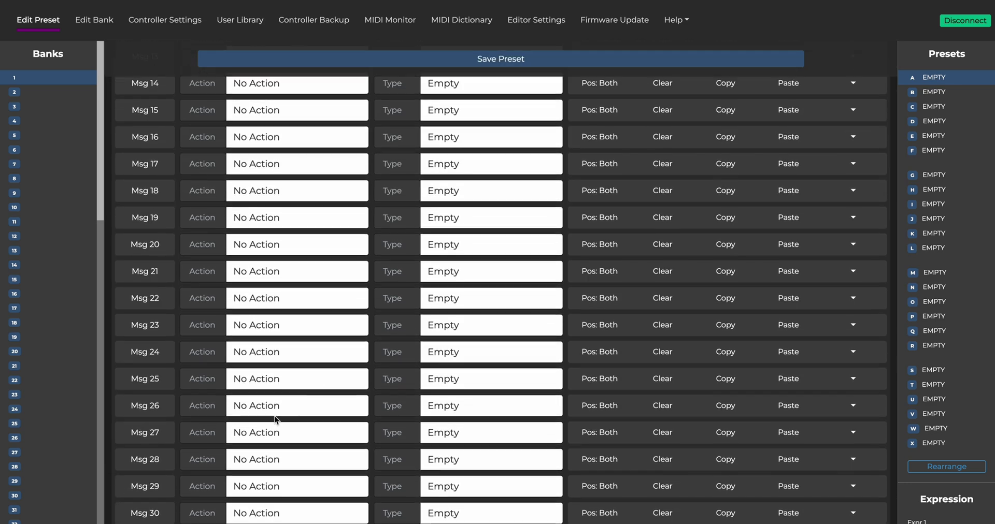
scroll(177, 487, up, 12)
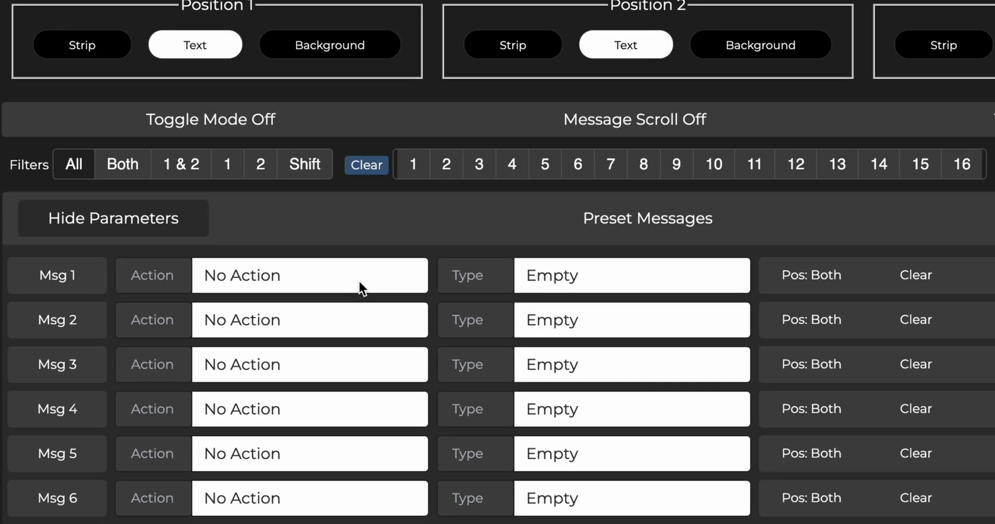
click(326, 372)
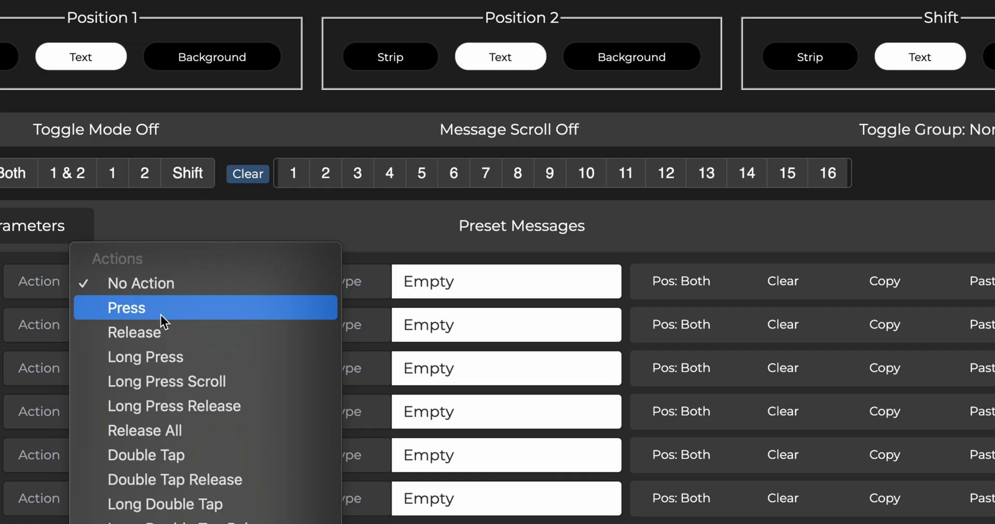
click(166, 312)
click(452, 294)
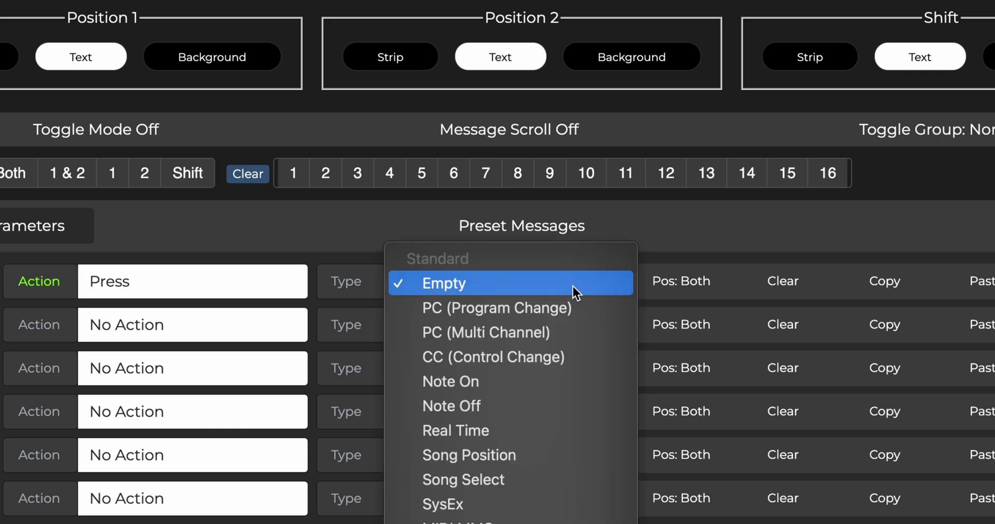
click(606, 312)
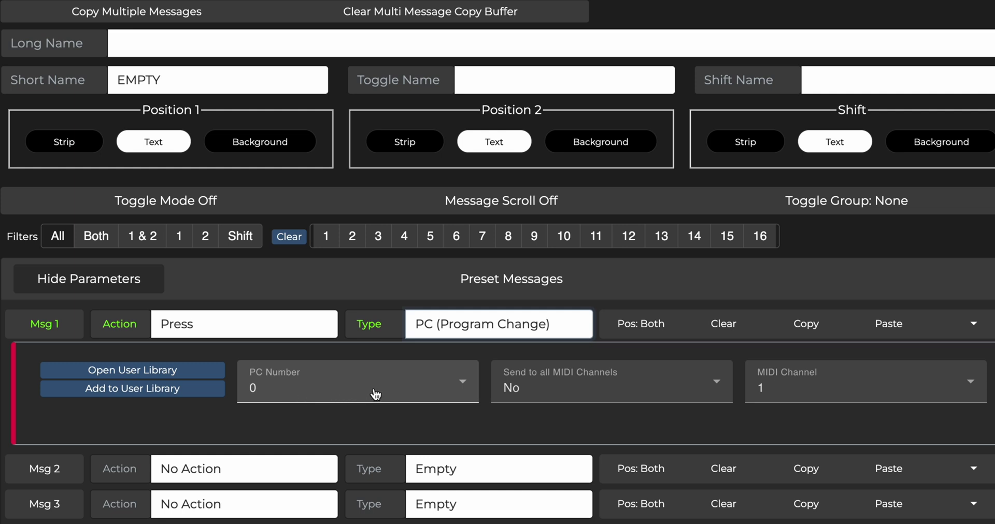
Give message 1 PC Number 15, leaving Send to all MIDI Channels on No
click(409, 393)
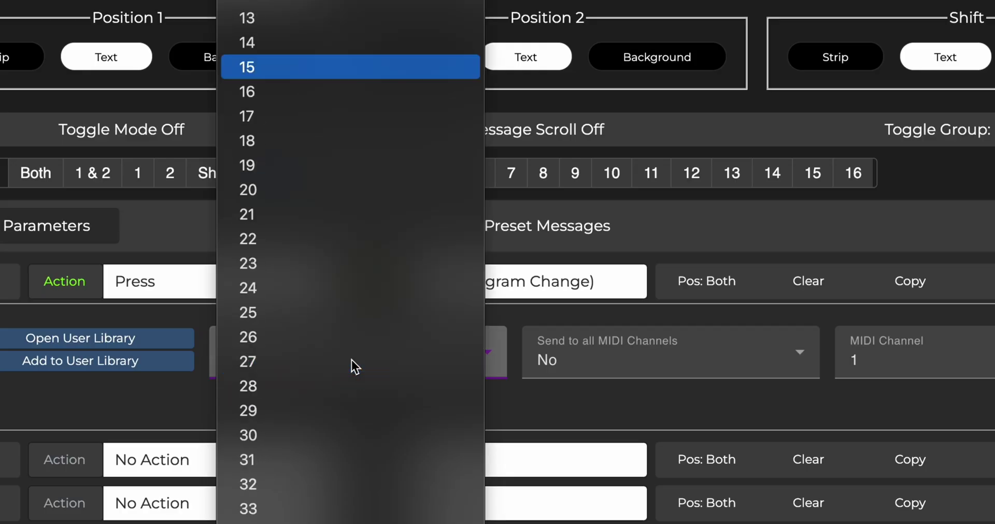
key(Return)
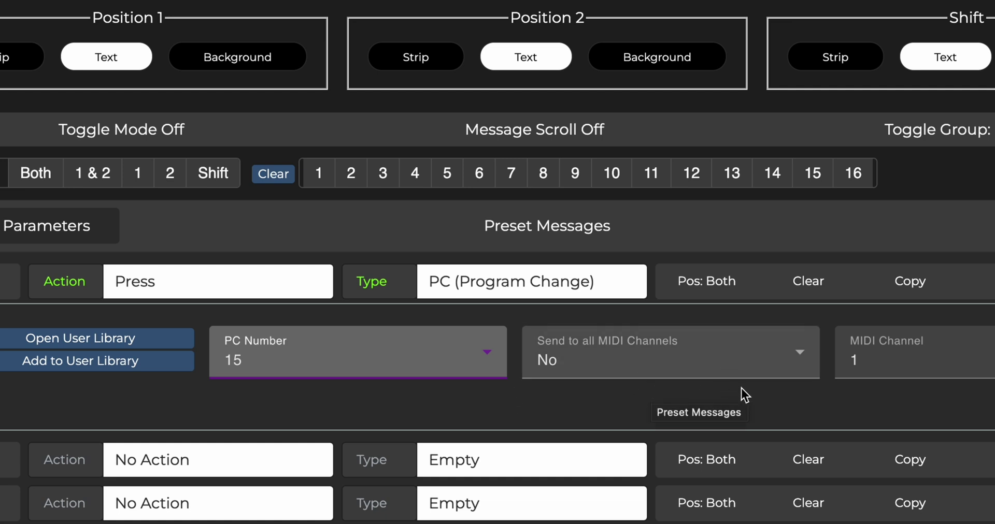
click(726, 358)
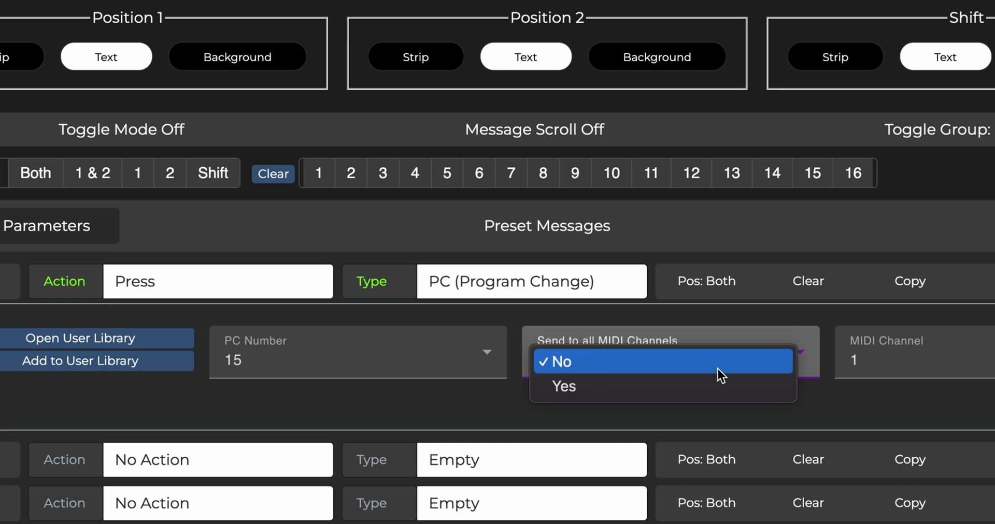
click(717, 368)
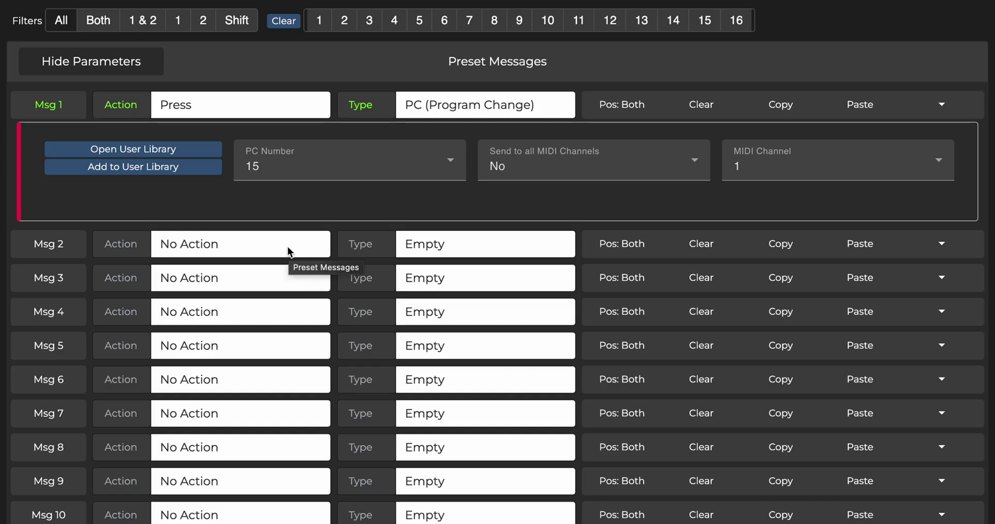
Set message 2 to Press, Program Change 18, on MIDI channel 2
click(284, 246)
click(278, 266)
click(449, 253)
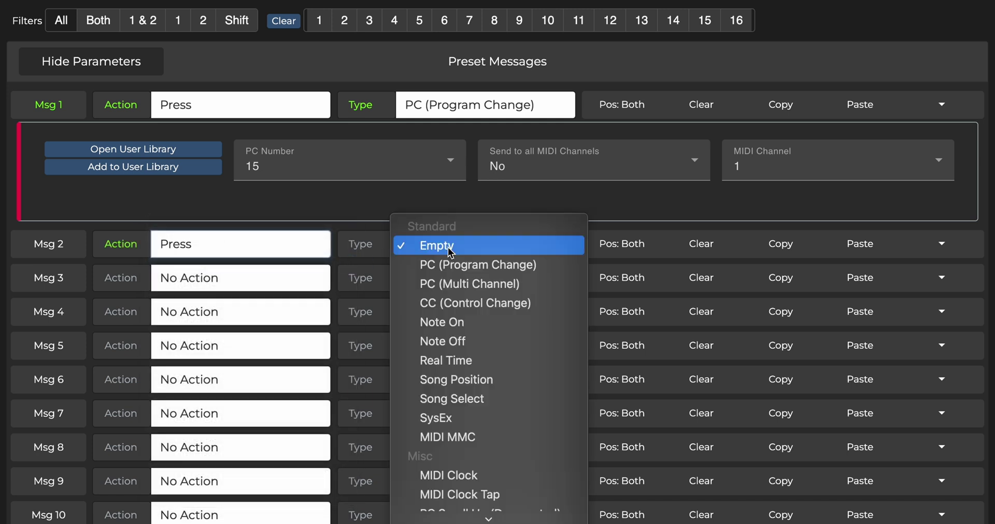
click(485, 267)
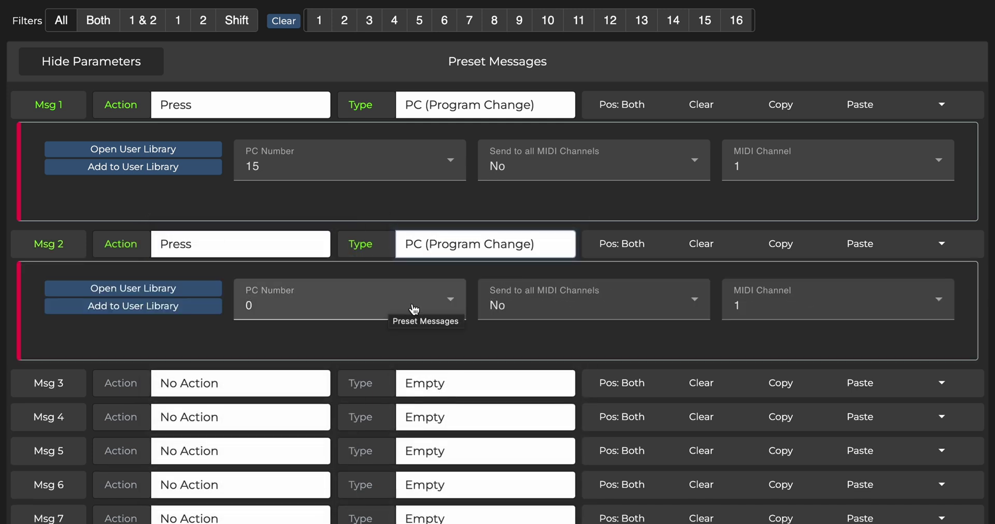
click(415, 308)
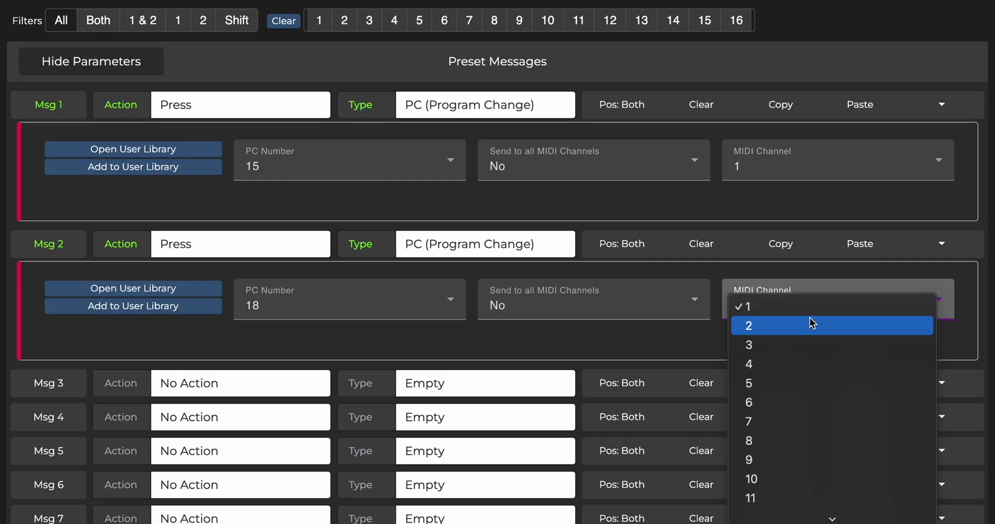
click(813, 323)
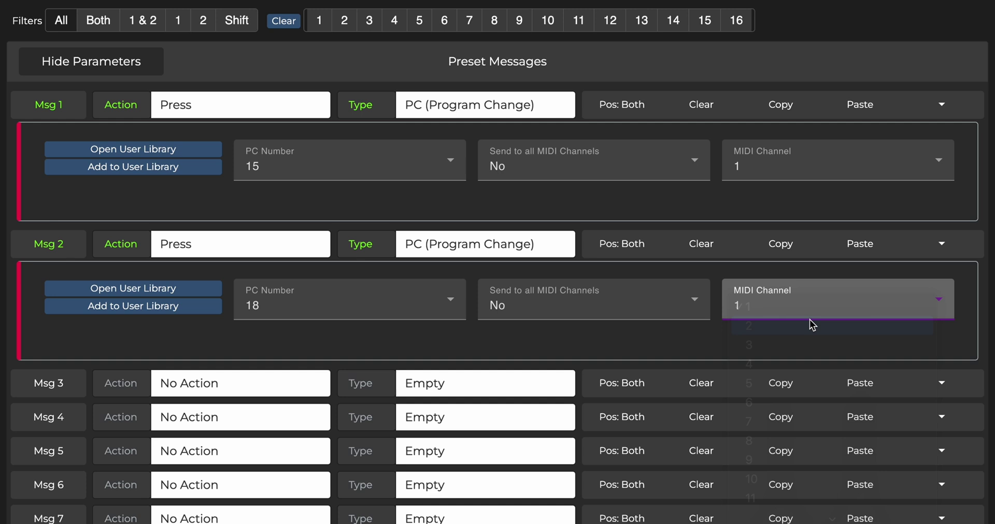
Paste message 2 into message 3, using PC 21 on channel 3; keep message 1 on channel 1
click(880, 388)
click(725, 446)
click(747, 469)
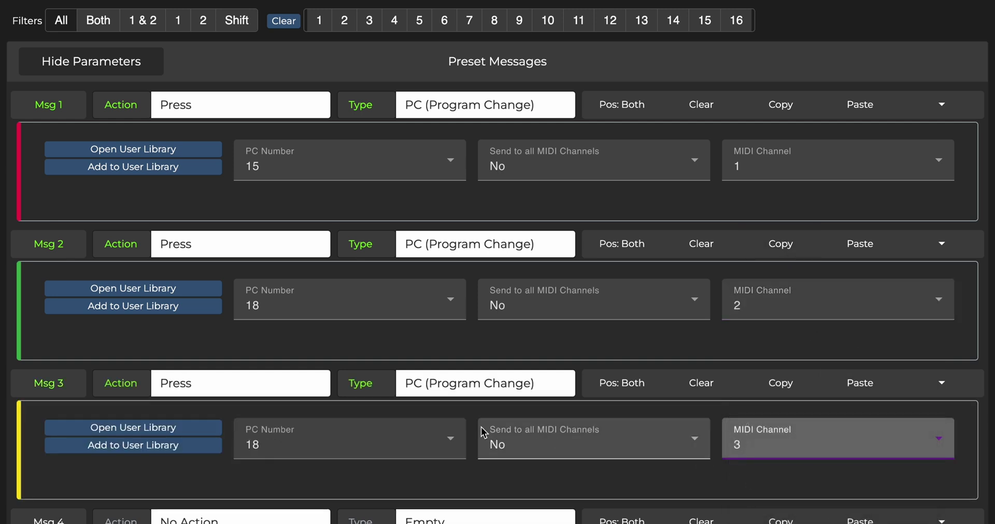
click(360, 446)
click(361, 444)
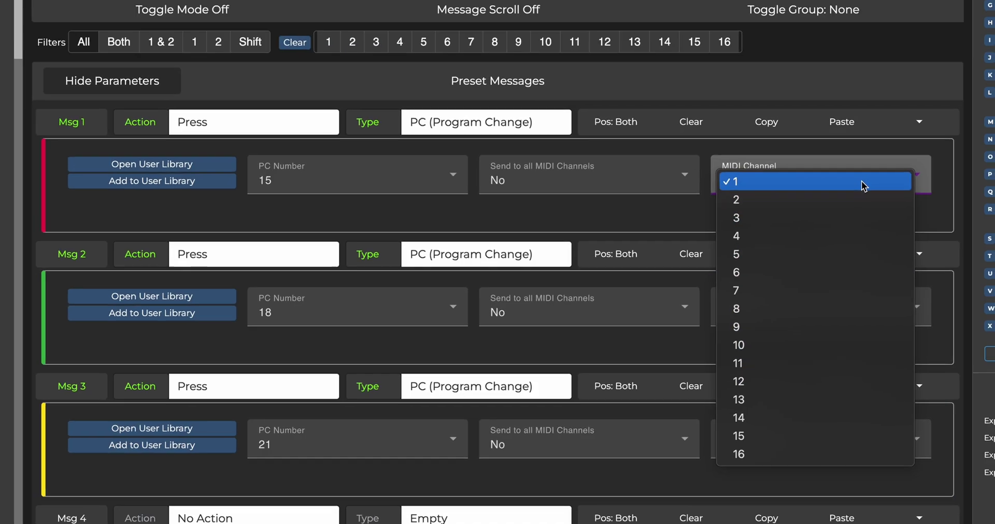
click(881, 135)
scroll(757, 244, up, 2)
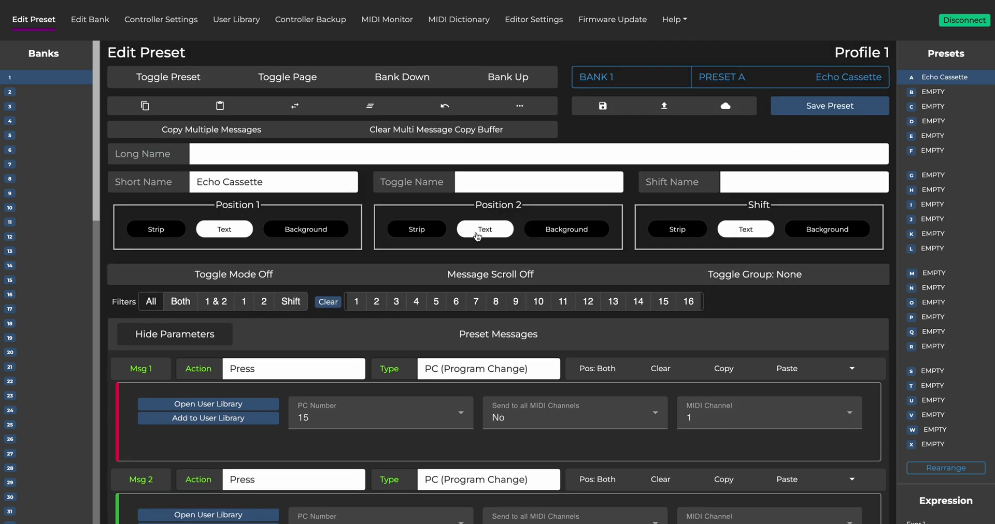
In Controller Settings, enter LVX, BigSky and HX Stomp as the Channel 1–3 names
click(179, 23)
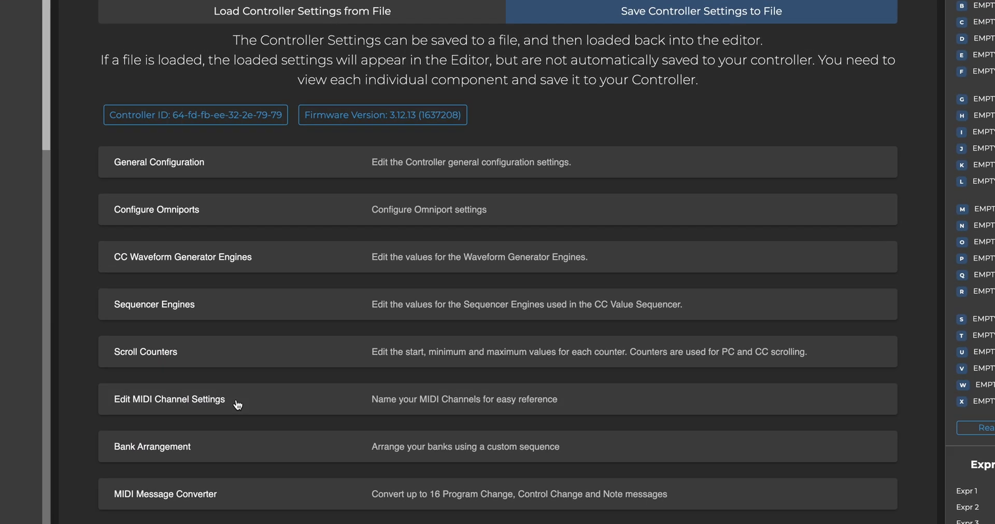
click(237, 404)
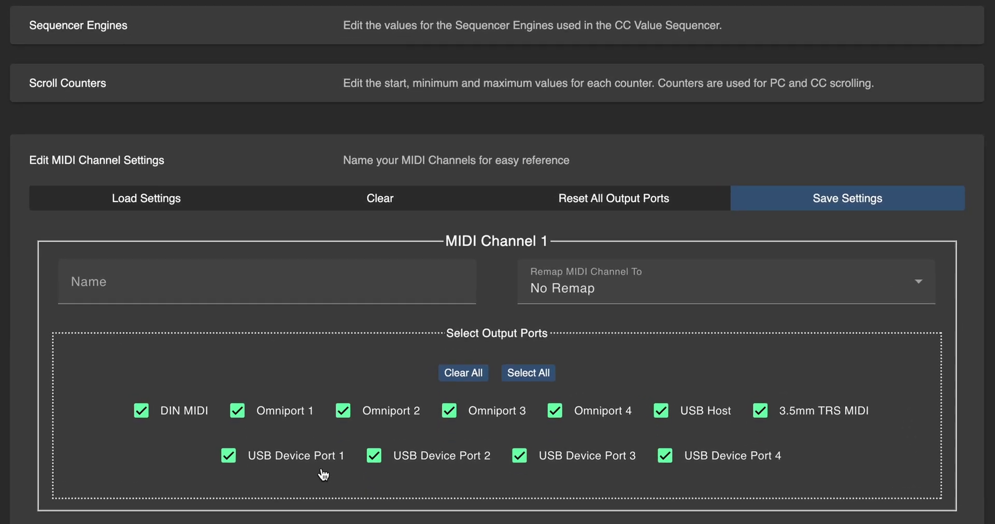
click(235, 327)
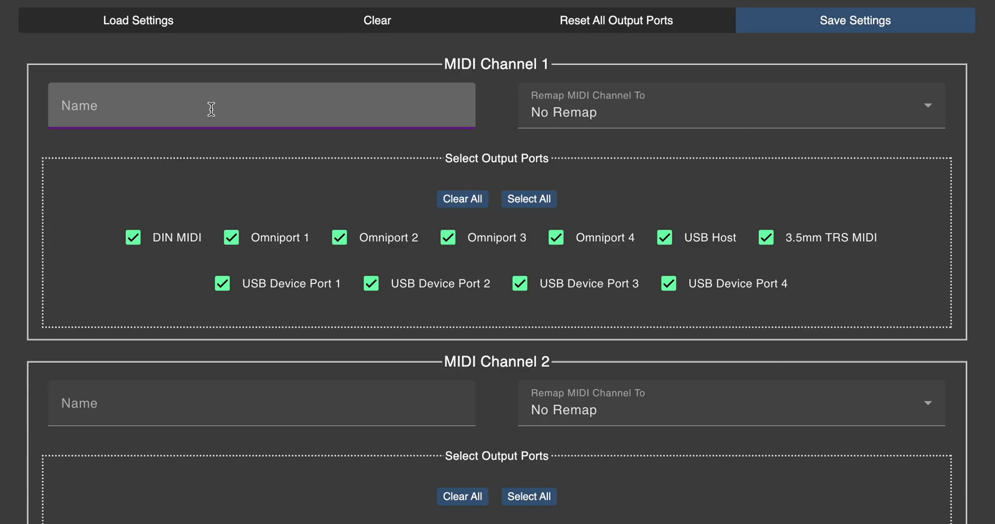
text(LVX)
click(259, 404)
text(BigSky)
scroll(200, 432, down, 5)
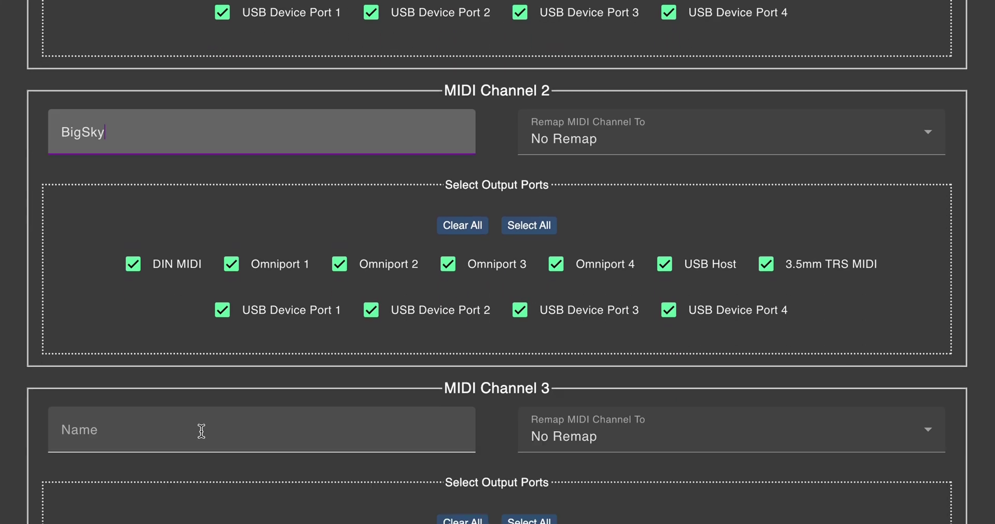
click(200, 430)
text(HX Stomp)
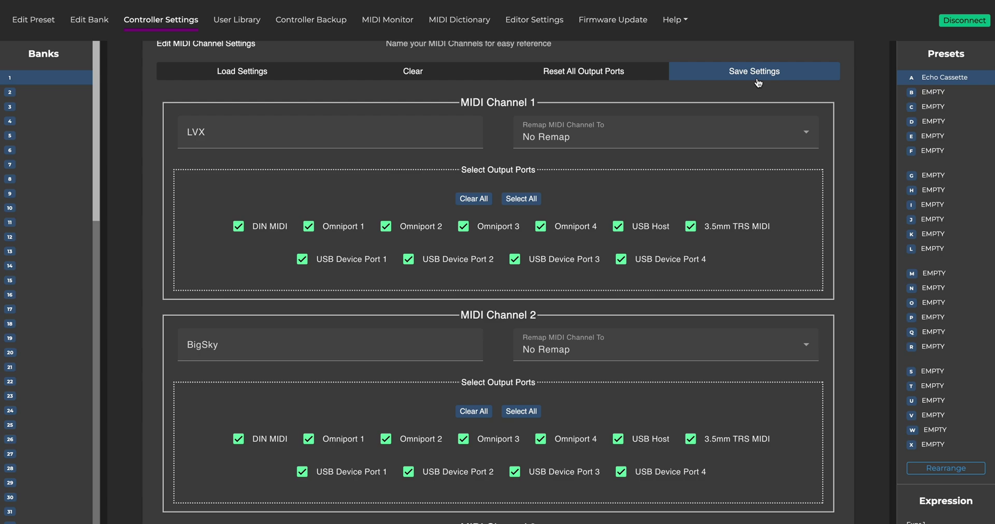
click(46, 23)
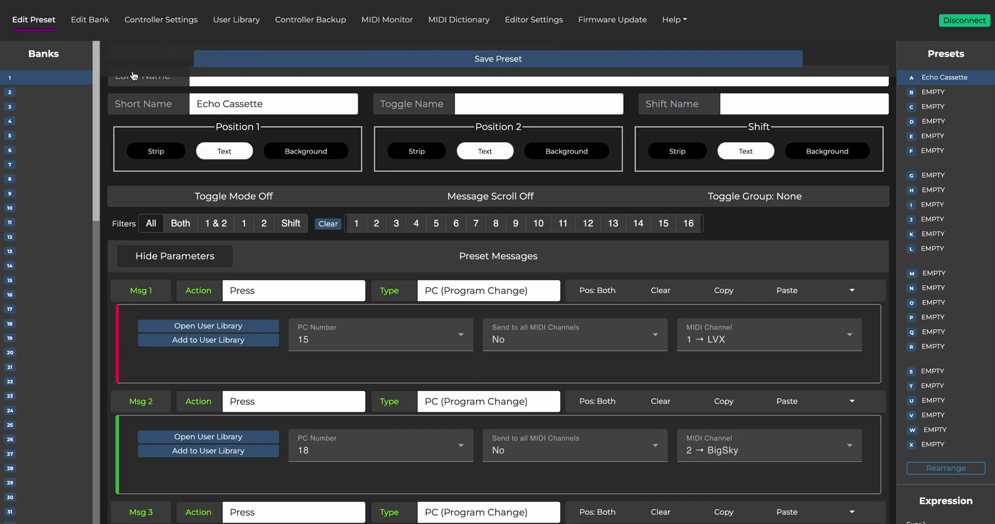
click(795, 407)
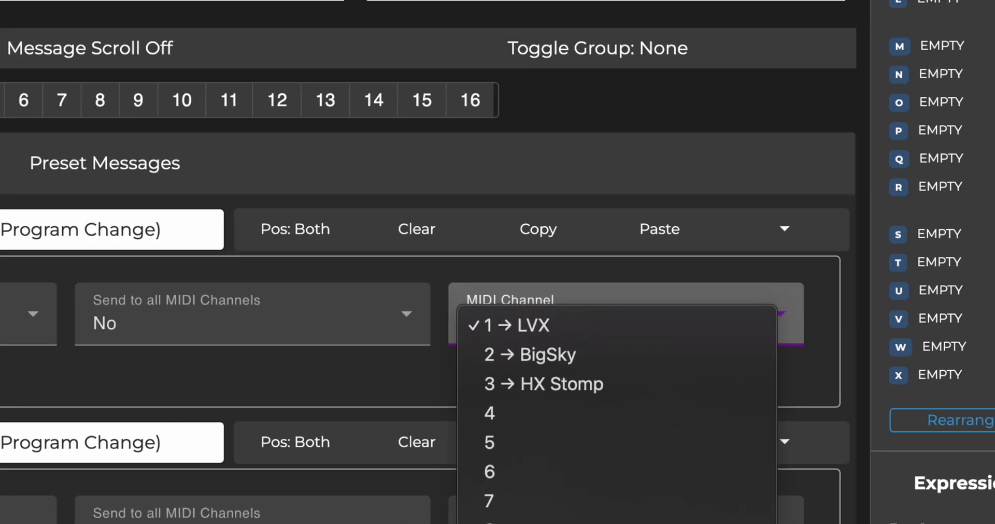
click(672, 305)
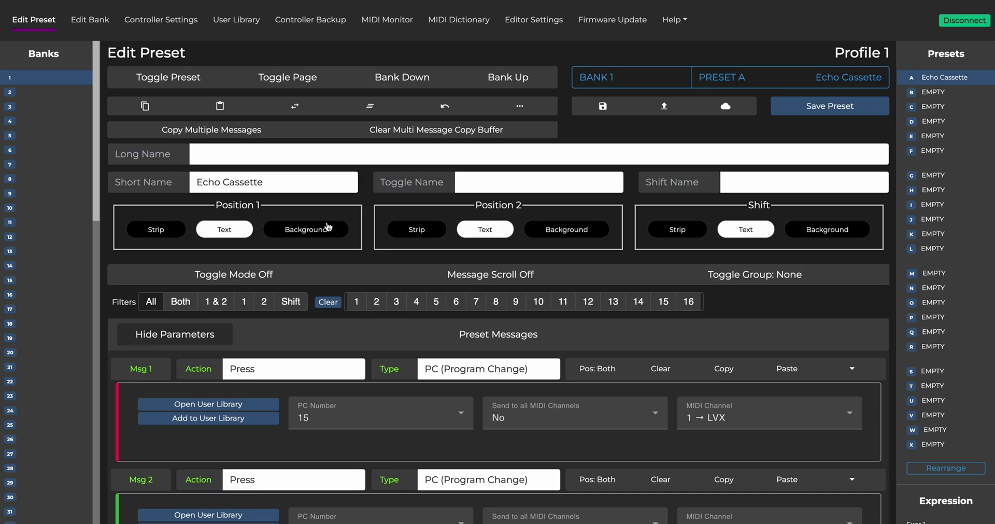
Select the whole 'Echo Cassette' short name of preset A for replacement
double_click(261, 191)
triple_click(264, 193)
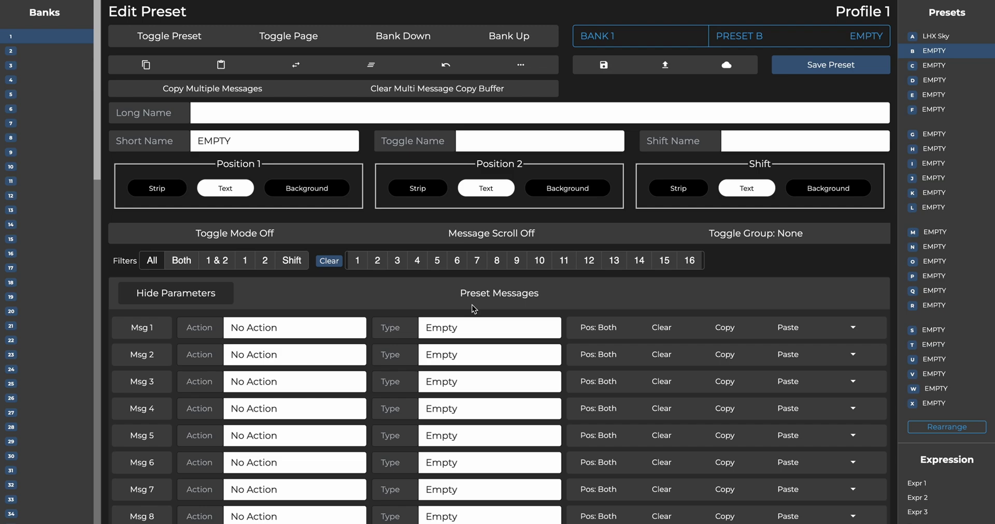
Set preset B's Msg 1 action to Press and type to CC (Control Change)
click(321, 328)
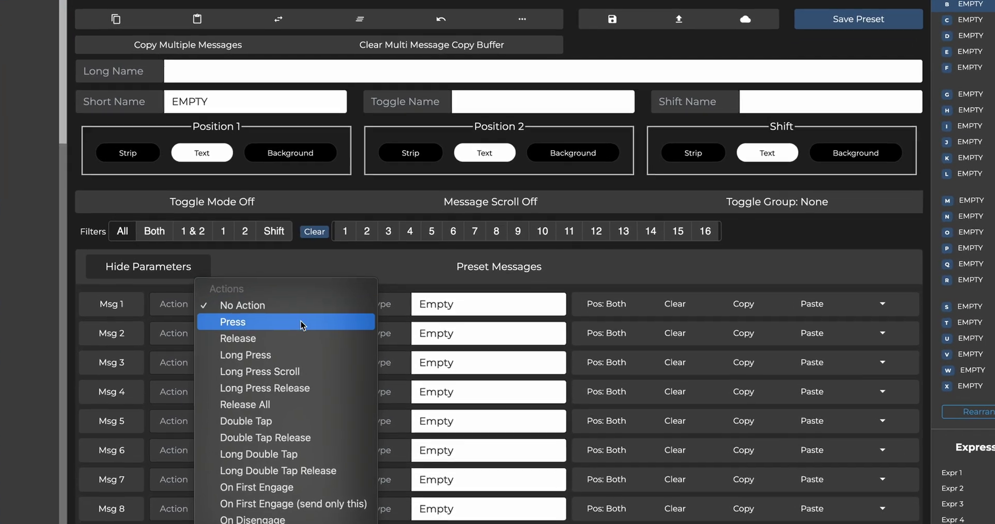
click(314, 346)
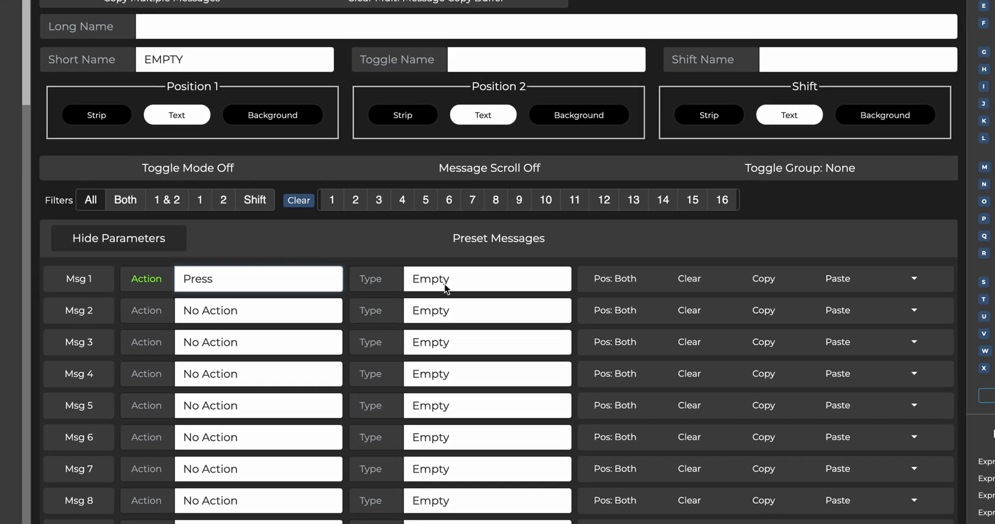
click(446, 288)
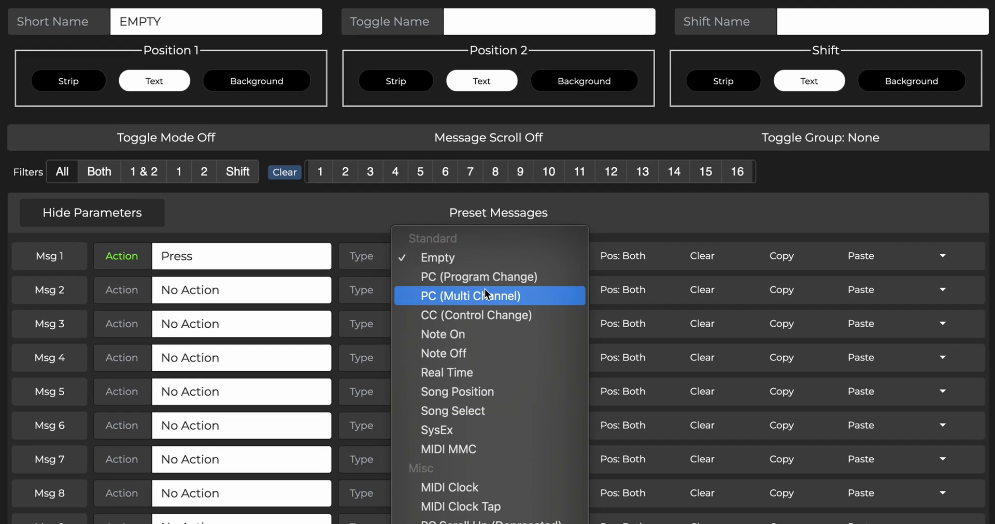
click(496, 318)
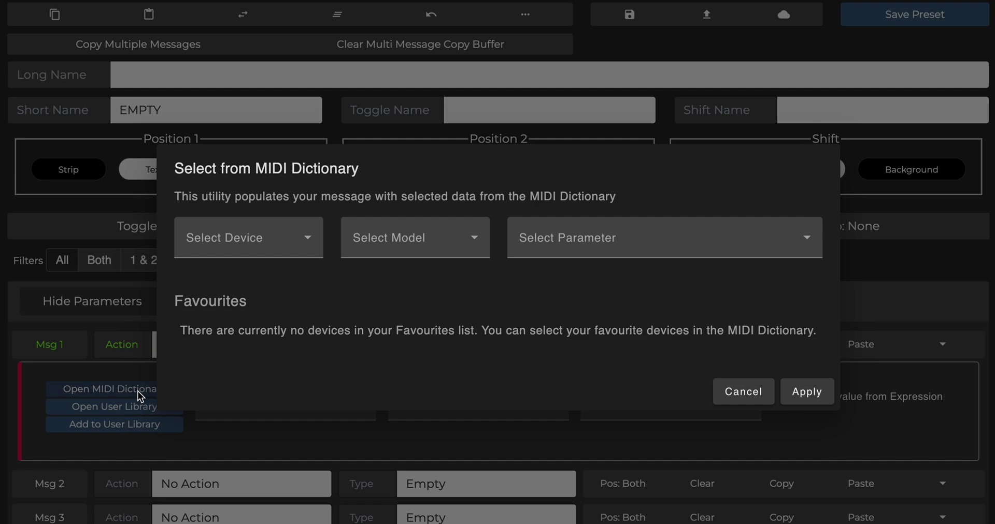
Apply the MIDI Dictionary's Strymon > Bigsky > Bypass command to message 1
click(300, 240)
scroll(294, 246, down, 15)
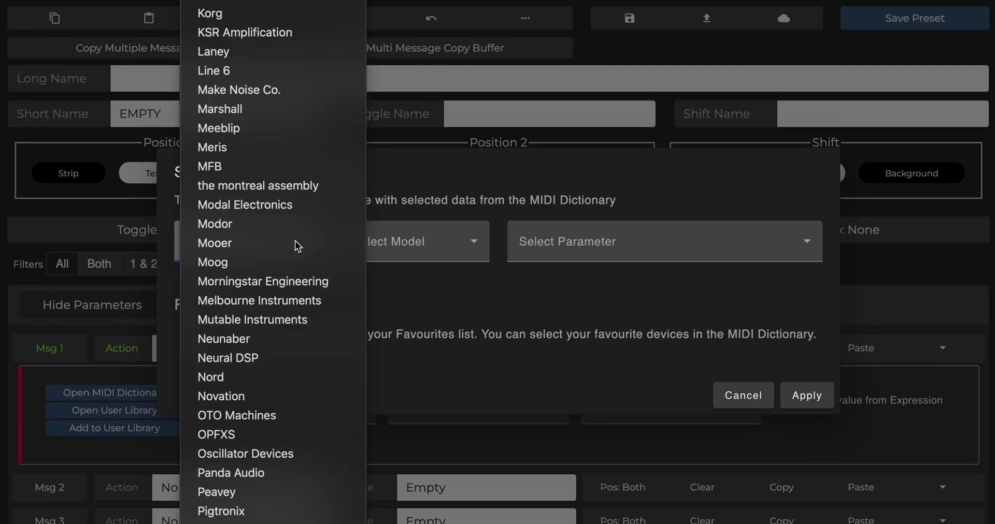
click(283, 323)
click(456, 251)
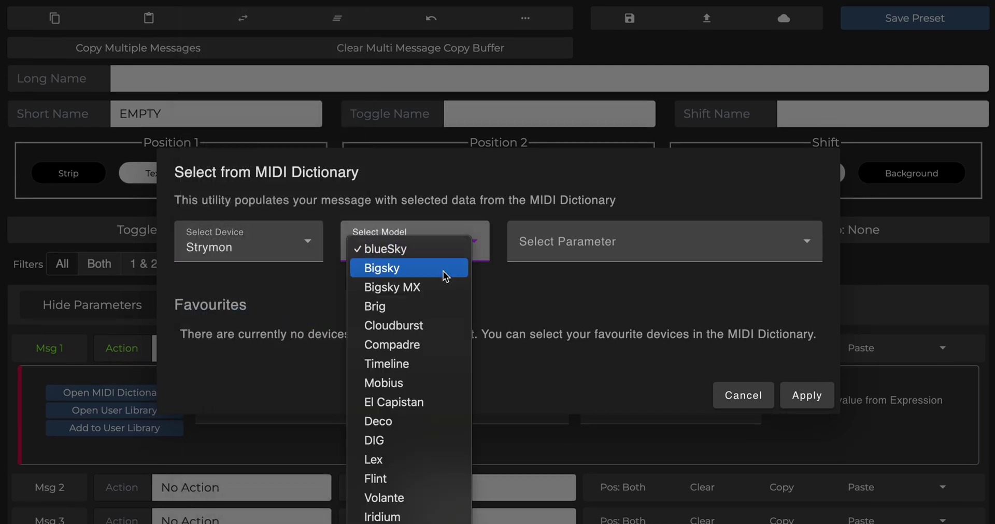
click(445, 275)
click(629, 247)
scroll(636, 191, down, 12)
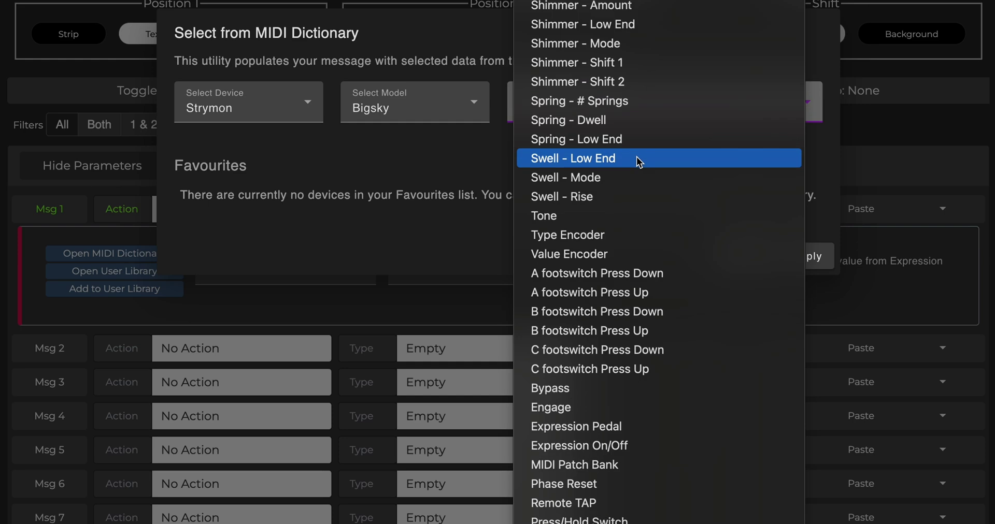
click(621, 392)
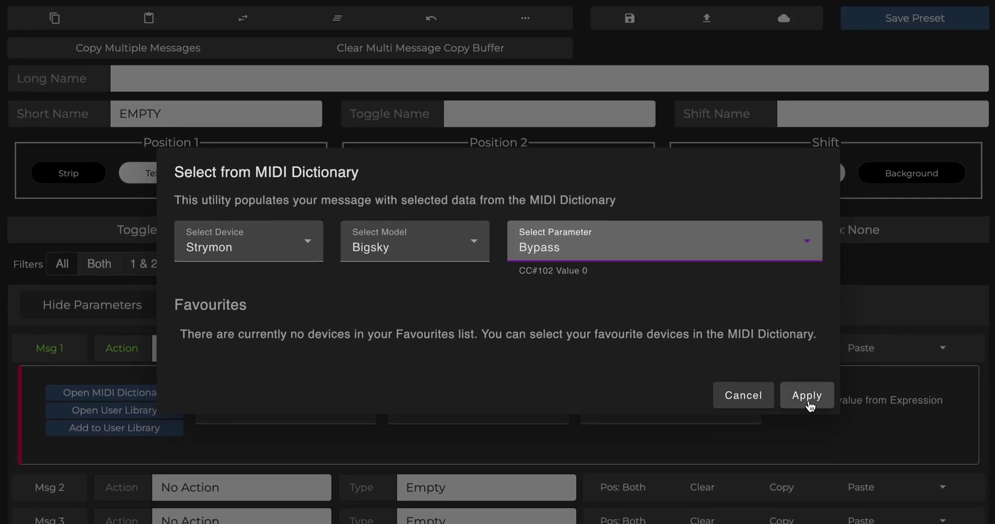
click(807, 396)
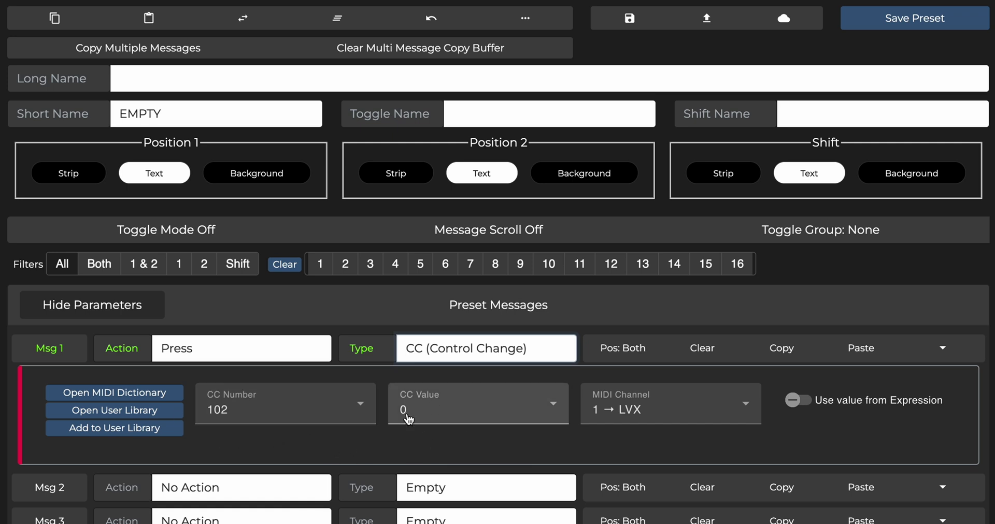
Set the CC value to 0 and channel 2 → BigSky, then select the EMPTY short name
click(509, 419)
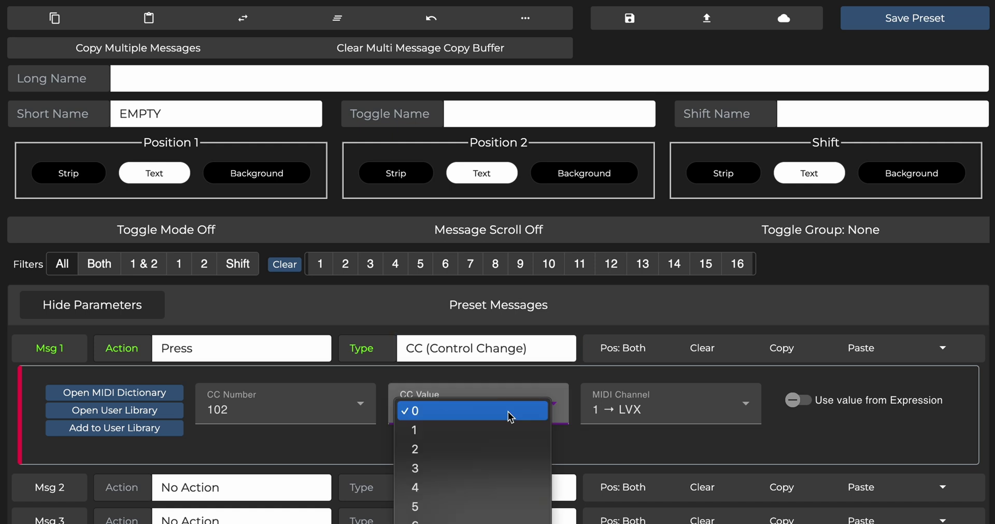
scroll(507, 433, down, 20)
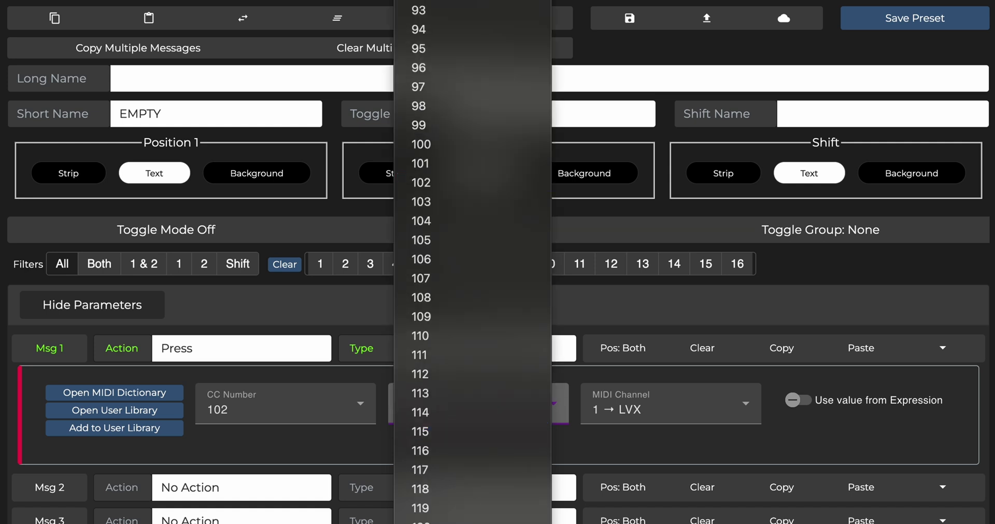
click(458, 457)
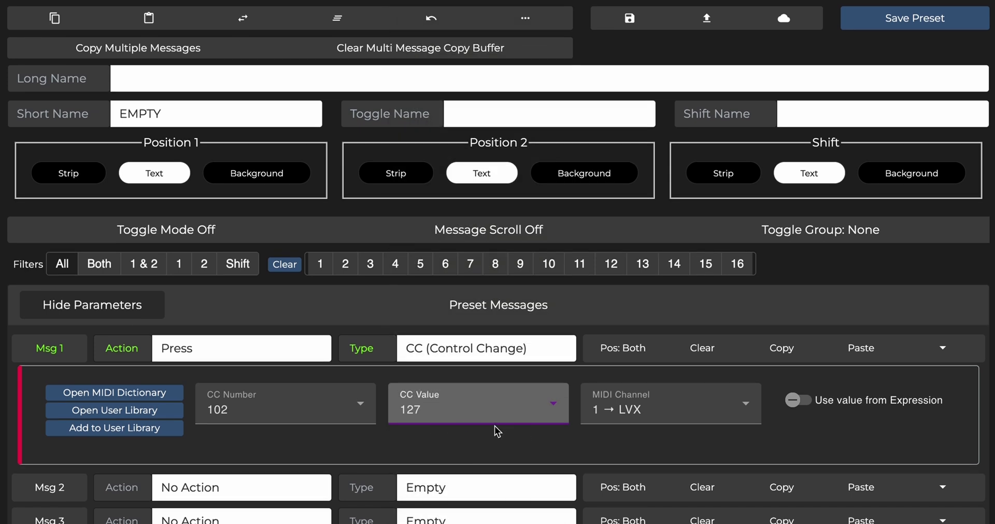
click(525, 417)
scroll(468, 37, up, 20)
scroll(468, 36, up, 10)
click(417, 11)
click(668, 412)
click(669, 430)
double_click(160, 115)
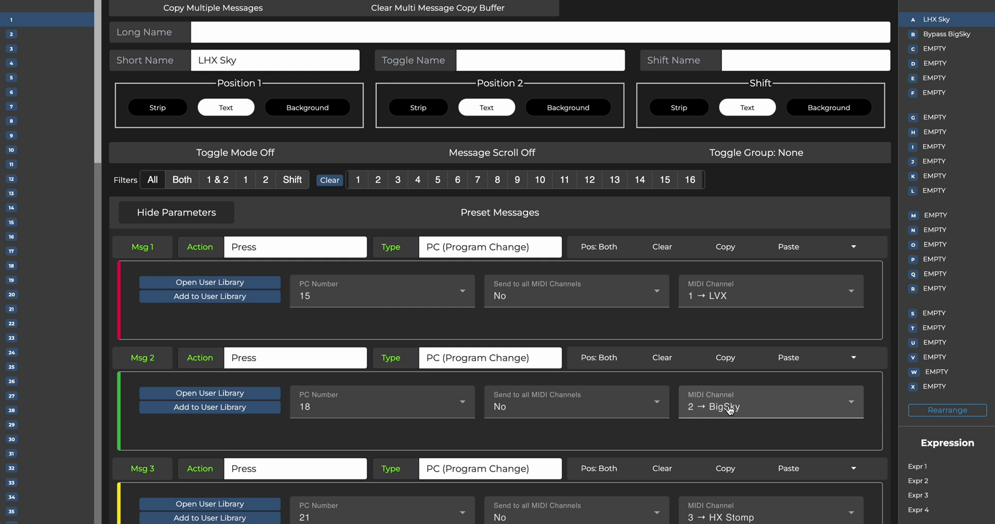
Switch from preset B, Bypass BigSky, back to preset A, LHX Sky
click(961, 37)
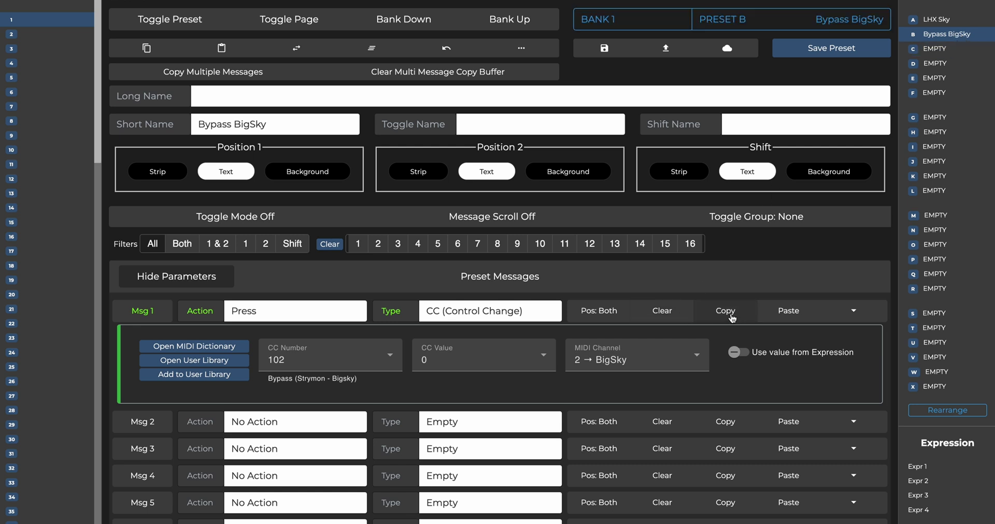
click(957, 23)
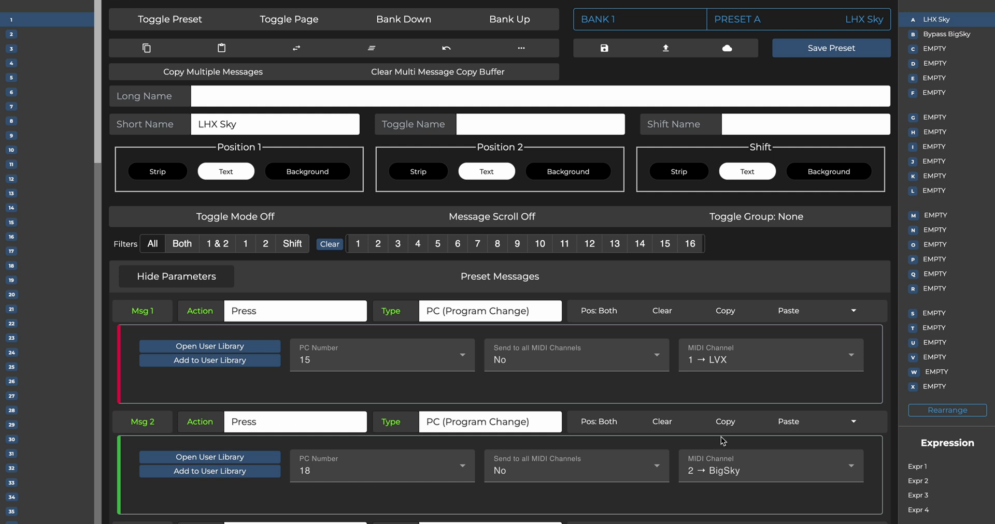
click(787, 426)
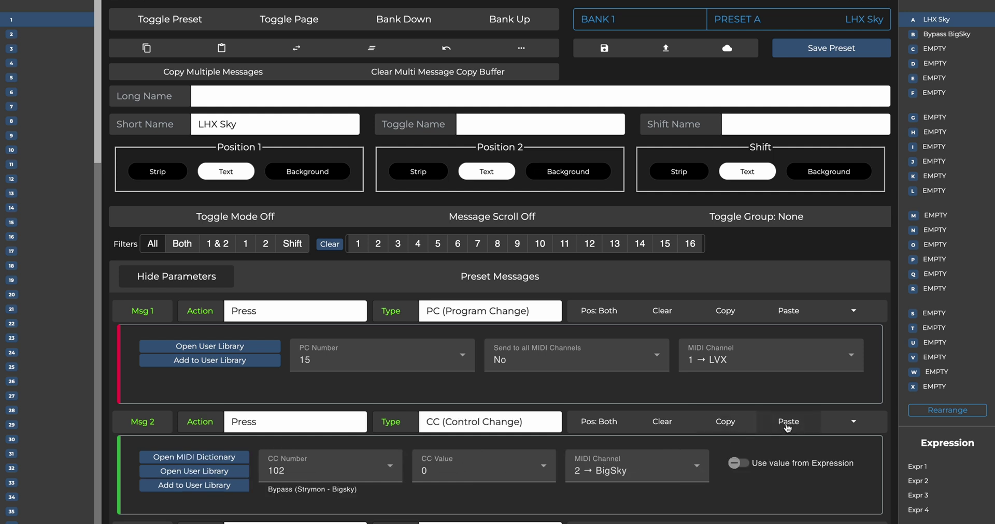